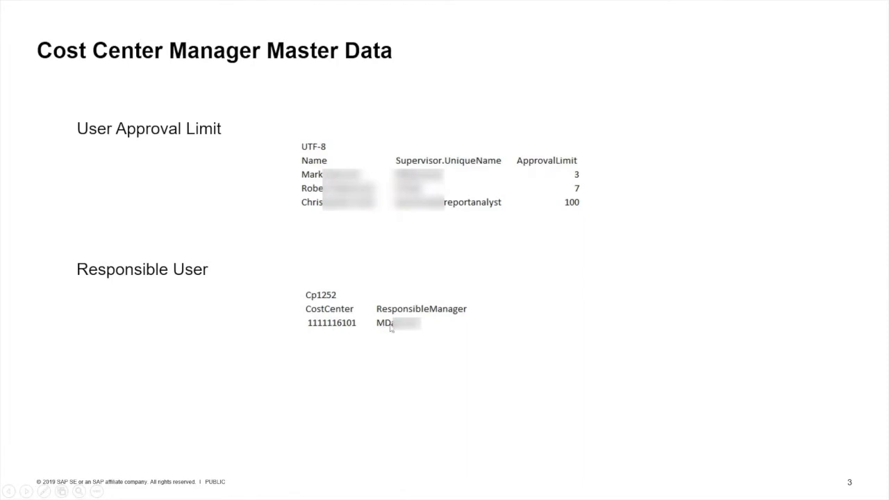
{"action": "left_click", "coordinate": [325, 326]}
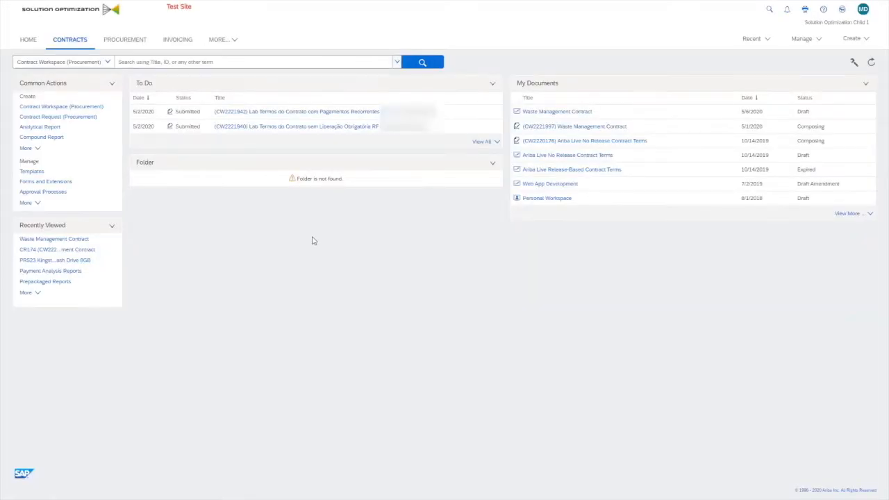
Step: Open the Data Import/Export tasks in Core Administration and search for tasks named "user"
{"action": "left_click", "coordinate": [802, 39]}
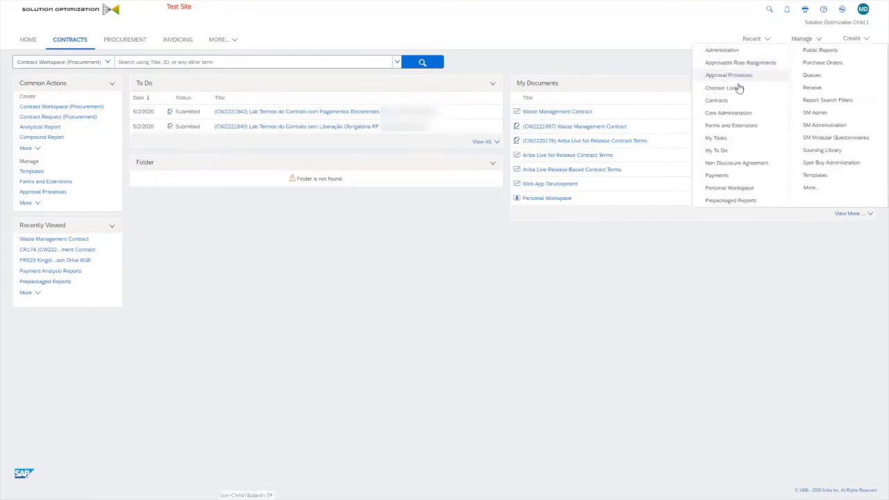
{"action": "left_click", "coordinate": [734, 113]}
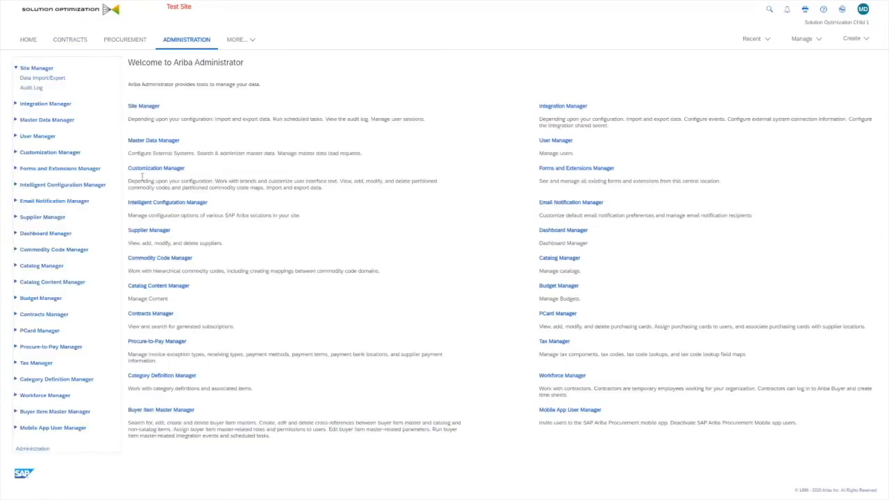
{"action": "left_click", "coordinate": [43, 80]}
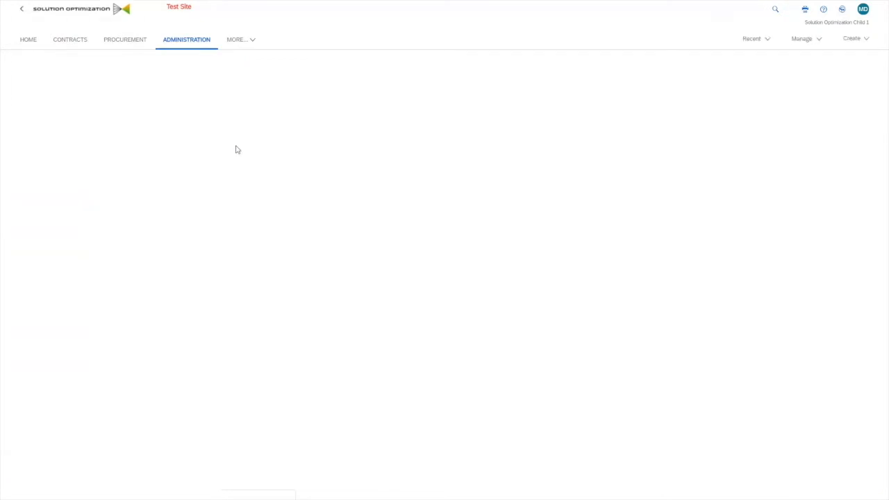
{"action": "left_click", "coordinate": [178, 133]}
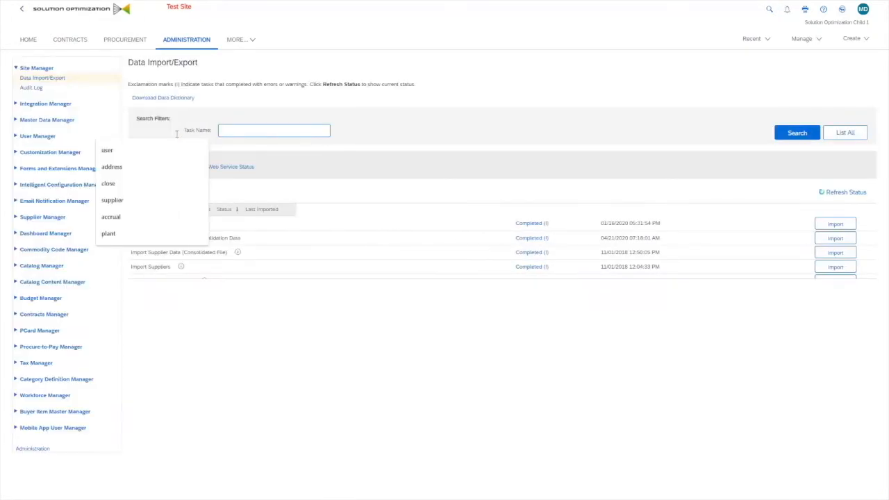
{"action": "type", "text": "user"}
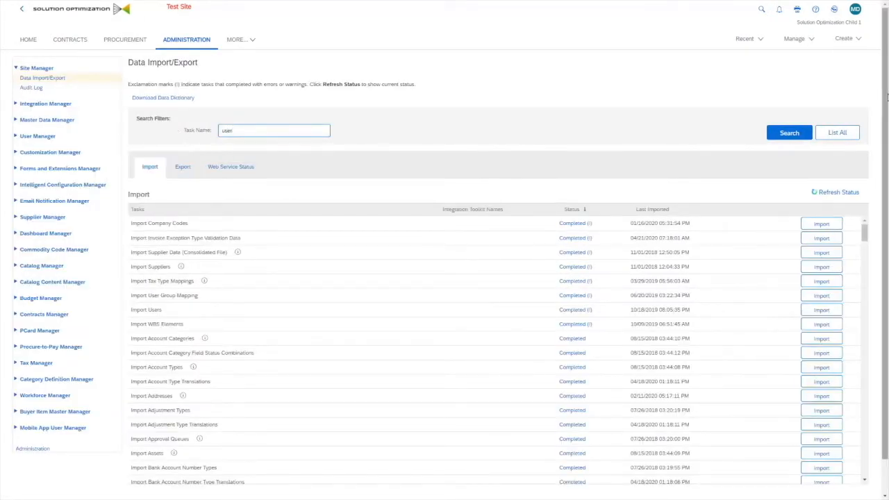
{"action": "left_click", "coordinate": [778, 136]}
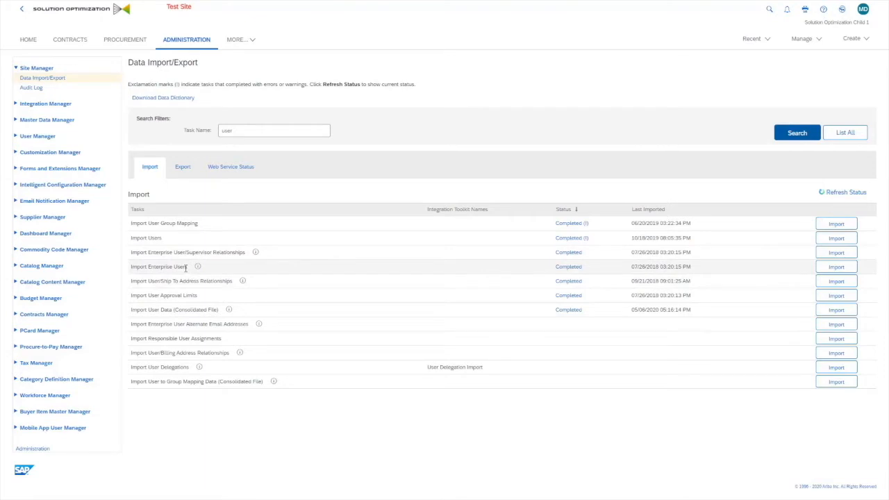
Step: Open the approval process lookup tables under Customization Manager and look through the CSV files
{"action": "left_click", "coordinate": [25, 157]}
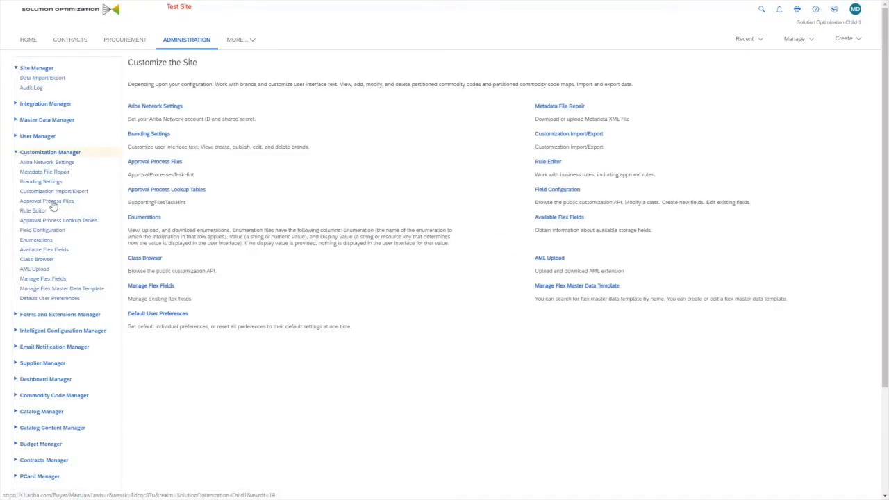
{"action": "left_click", "coordinate": [64, 223]}
{"action": "scroll", "coordinate": [423, 249], "scroll_direction": "down", "scroll_amount": 1}
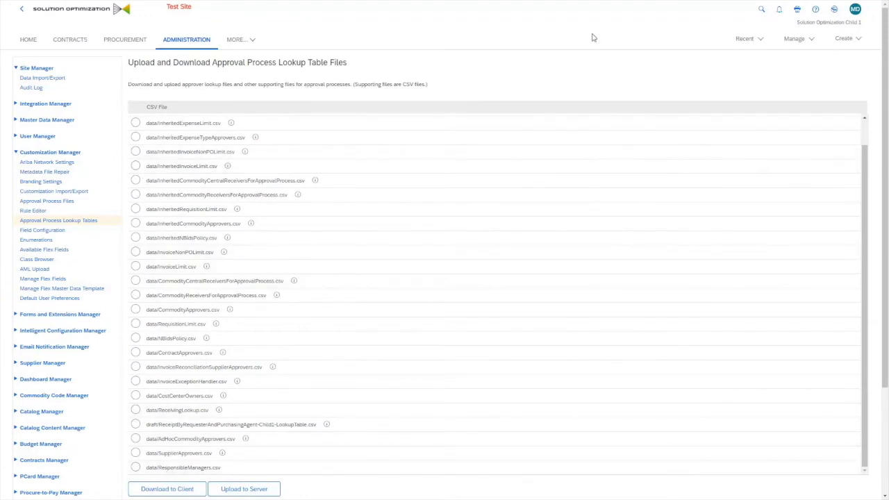
Step: Search the approval processes for the title "invoice", limited to active ones
{"action": "left_click", "coordinate": [795, 42]}
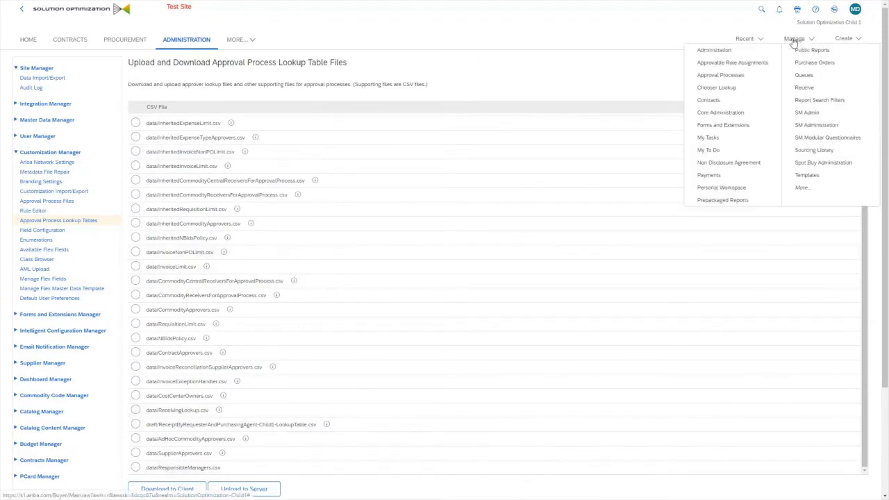
{"action": "left_click", "coordinate": [726, 80]}
{"action": "left_click", "coordinate": [141, 119]}
{"action": "type", "text": "t"}
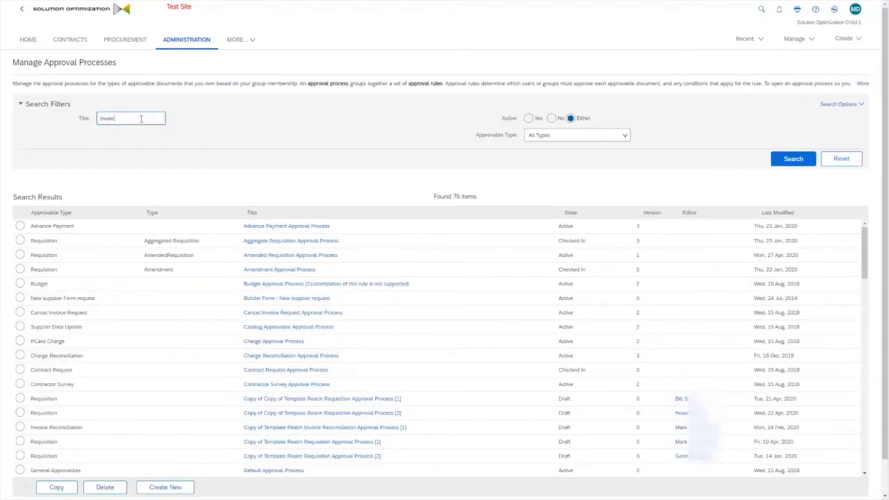
{"action": "left_click", "coordinate": [794, 159]}
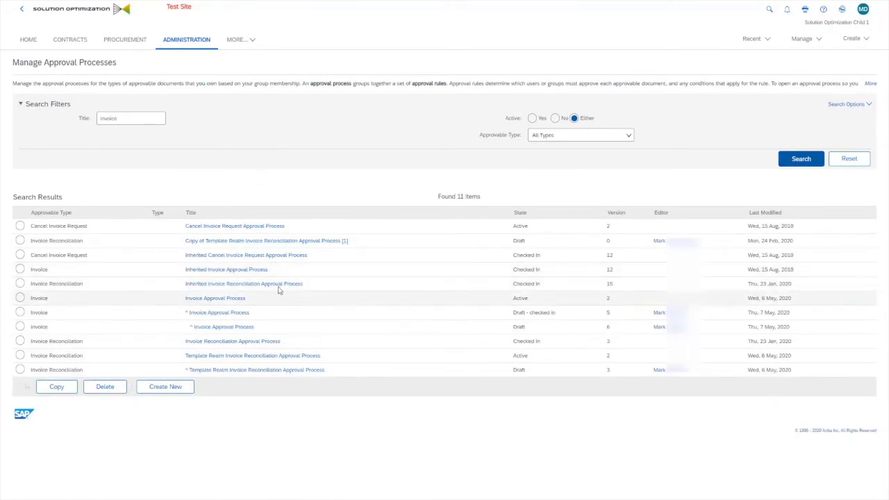
{"action": "left_click", "coordinate": [532, 119]}
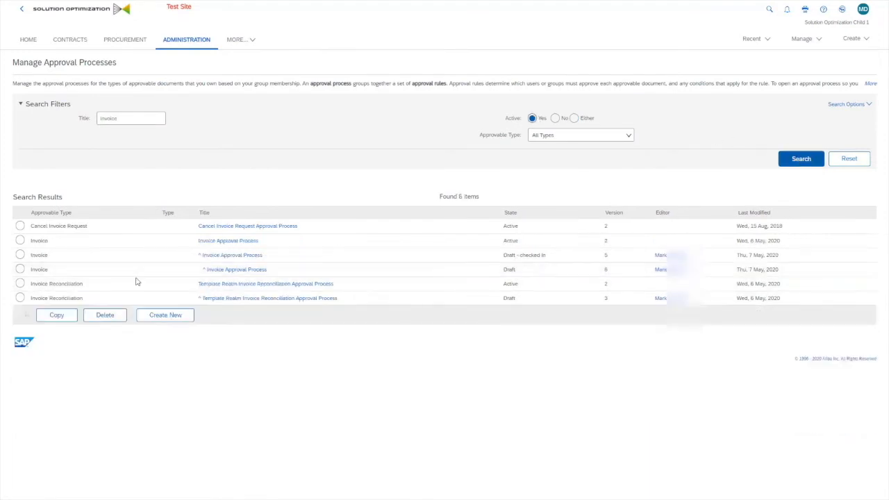
Step: Open the version 6 draft of the Invoice Approval Process and view the options for adding a rule before the department rule
{"action": "left_click", "coordinate": [234, 269]}
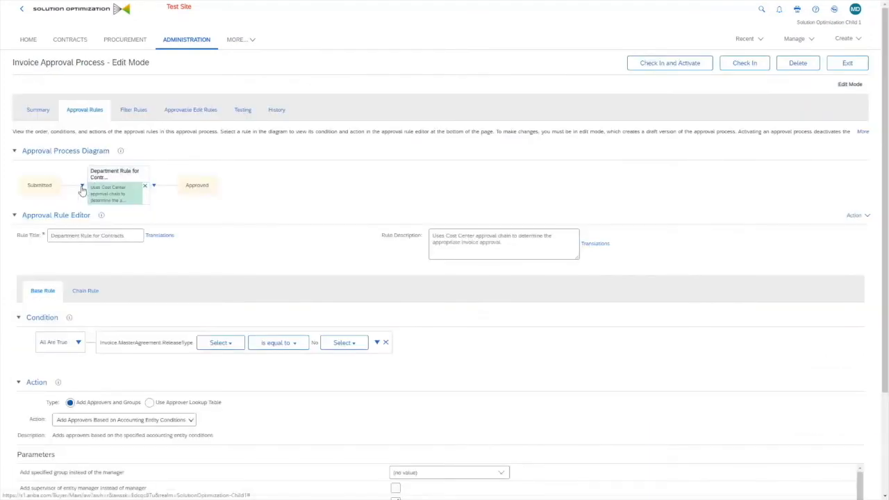
{"action": "left_click", "coordinate": [82, 188]}
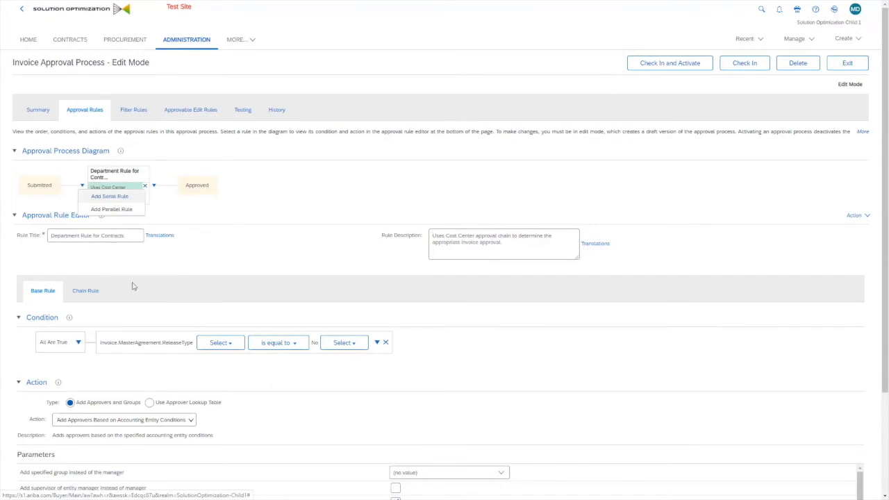
{"action": "left_click", "coordinate": [118, 269]}
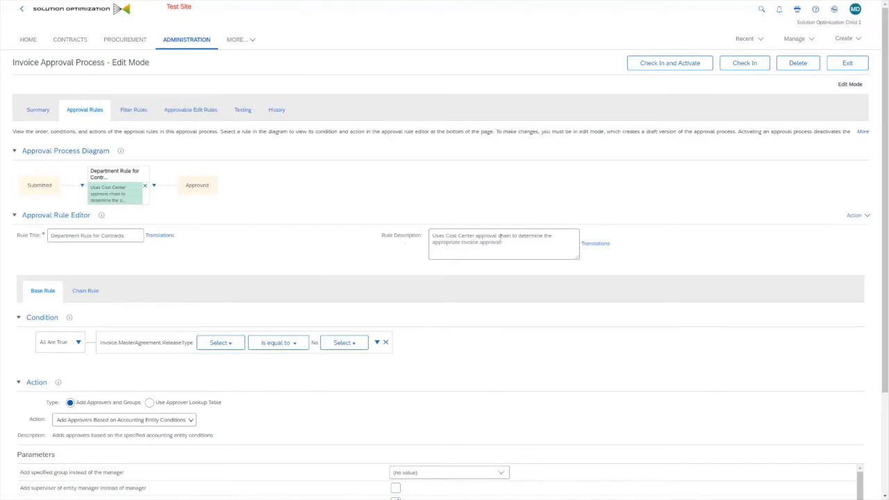
Step: Review the department rule's description and the base rule's release type condition, including the options for adding conditions
{"action": "left_click_drag", "start_coordinate": [503, 242], "coordinate": [433, 235]}
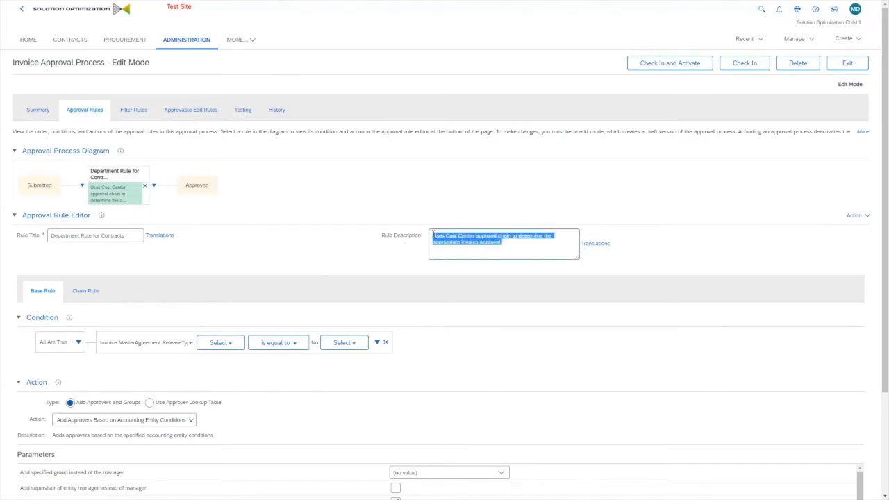
{"action": "left_click", "coordinate": [159, 292]}
{"action": "scroll", "coordinate": [39, 284], "scroll_direction": "down", "scroll_amount": 3}
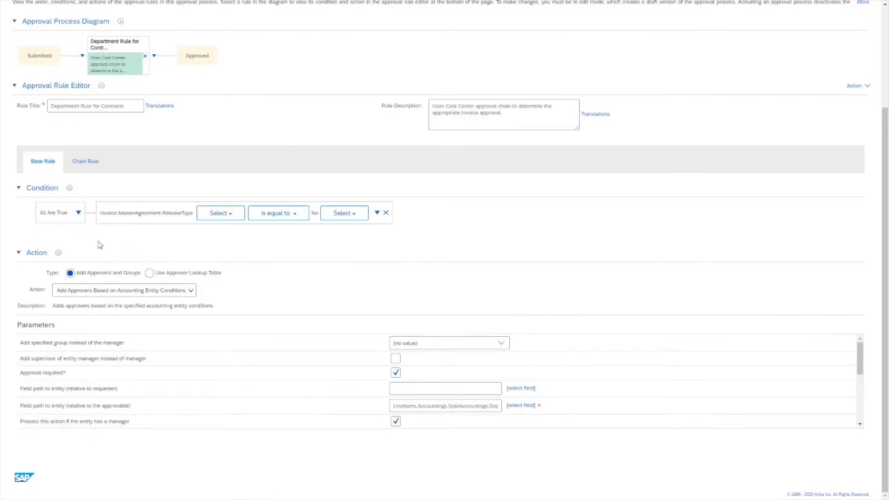
{"action": "left_click", "coordinate": [79, 213]}
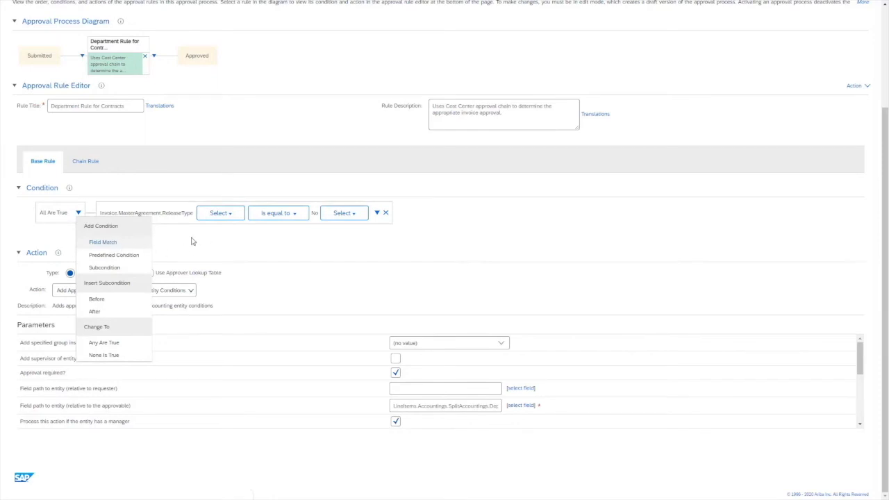
{"action": "left_click", "coordinate": [162, 216]}
{"action": "left_click_drag", "start_coordinate": [119, 216], "coordinate": [100, 215]}
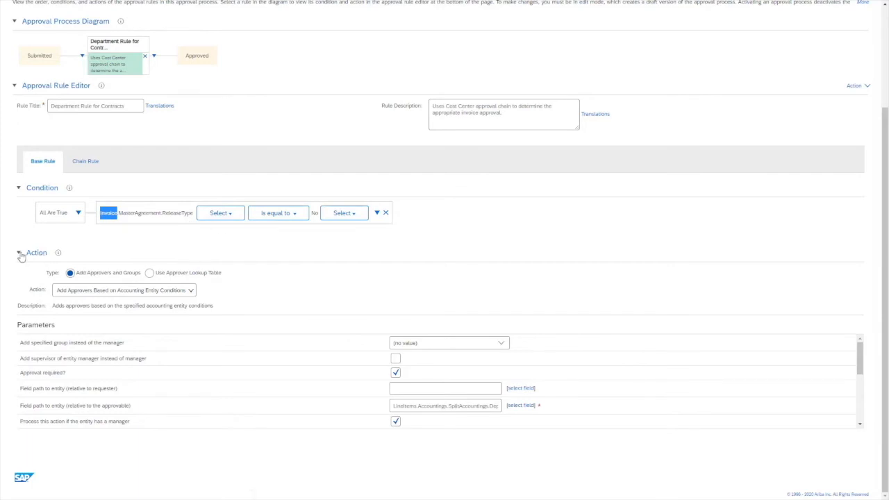
Step: Review the base rule's available actions and its parameters, including the entity field path relative to the approvable and the reason
{"action": "left_click", "coordinate": [192, 291]}
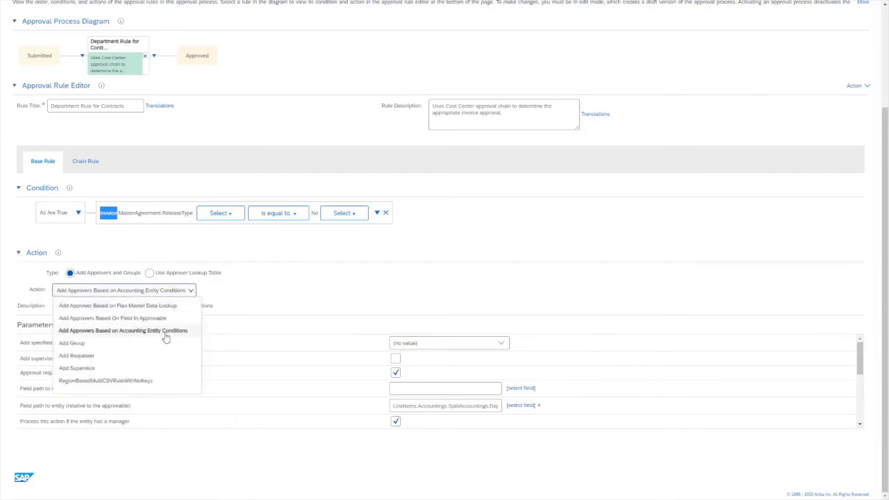
{"action": "left_click", "coordinate": [259, 293]}
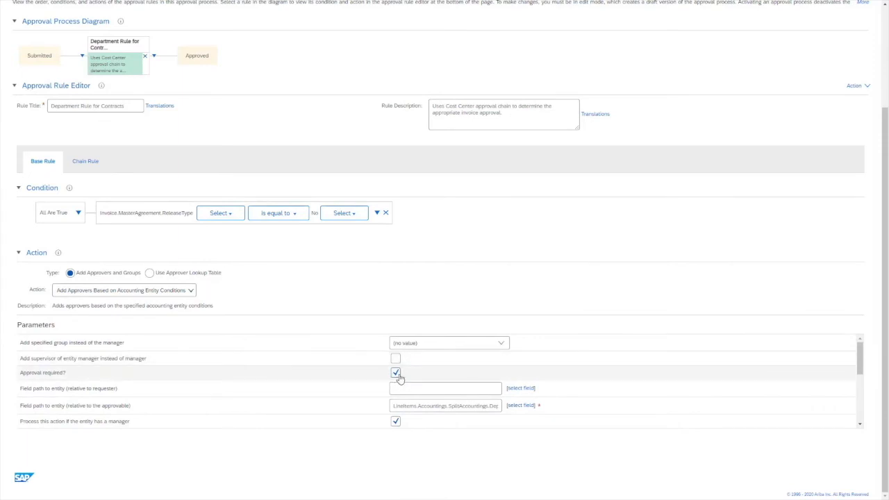
{"action": "left_click", "coordinate": [488, 406]}
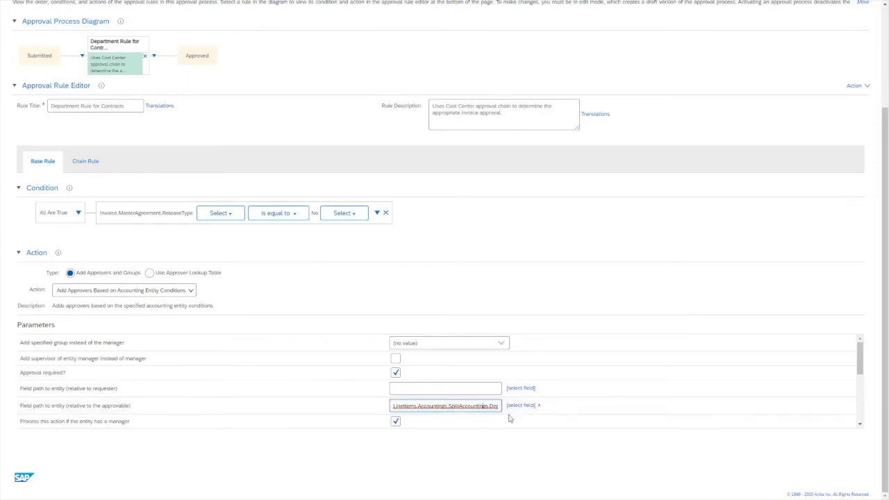
{"action": "key", "text": "End"}
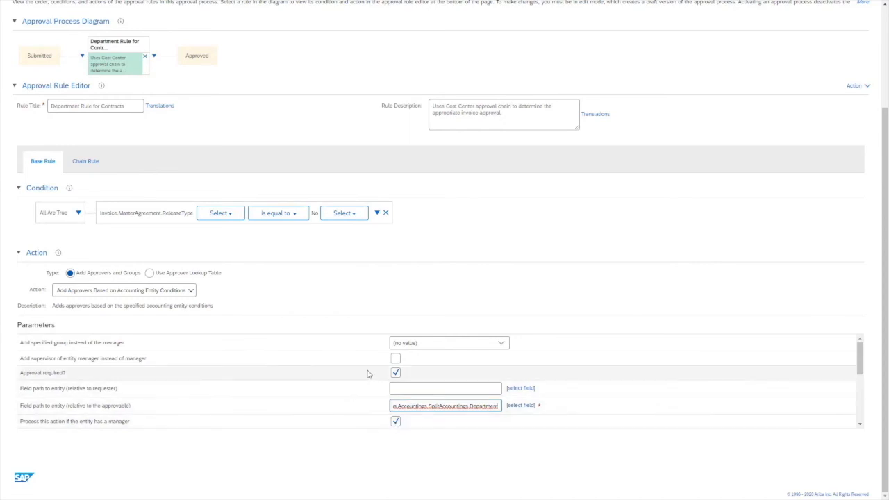
{"action": "scroll", "coordinate": [367, 373], "scroll_direction": "down", "scroll_amount": 3}
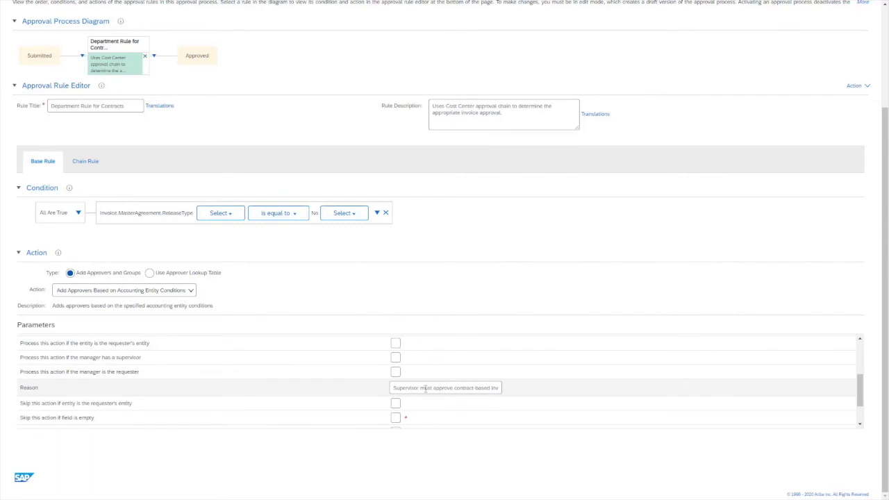
{"action": "left_click", "coordinate": [425, 389]}
{"action": "scroll", "coordinate": [444, 382], "scroll_direction": "down", "scroll_amount": 1}
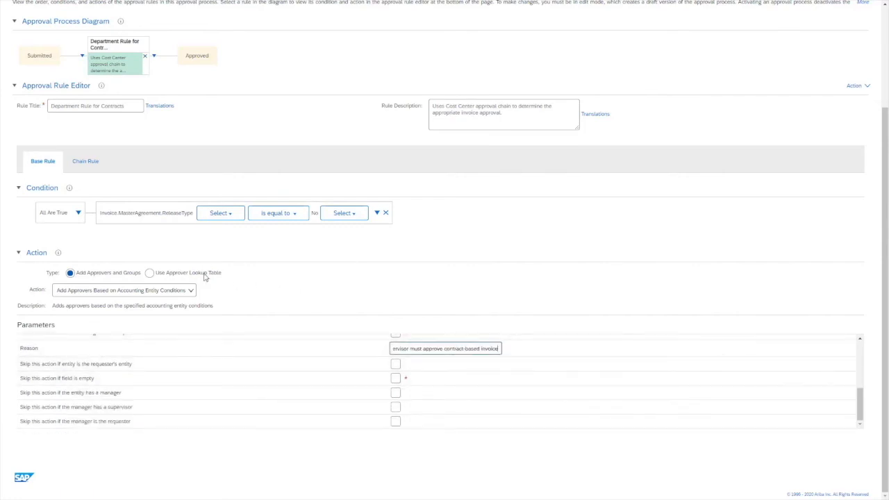
{"action": "scroll", "coordinate": [208, 268], "scroll_direction": "up", "scroll_amount": 1}
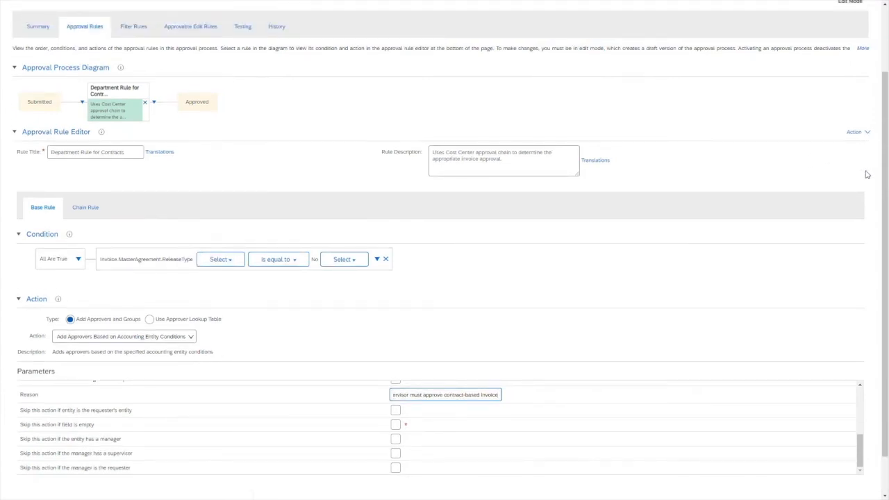
Step: Review the chain rule's conditions, its supervisor action and the full reason text
{"action": "left_click", "coordinate": [89, 209]}
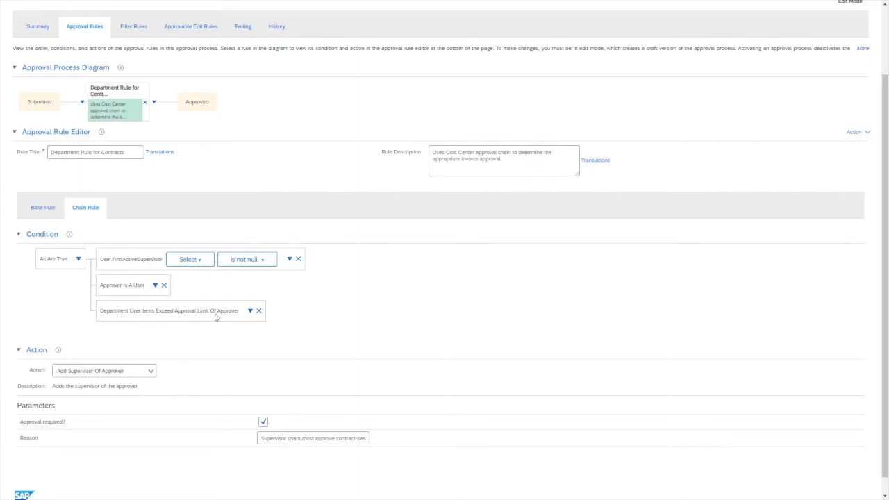
{"action": "left_click", "coordinate": [152, 374]}
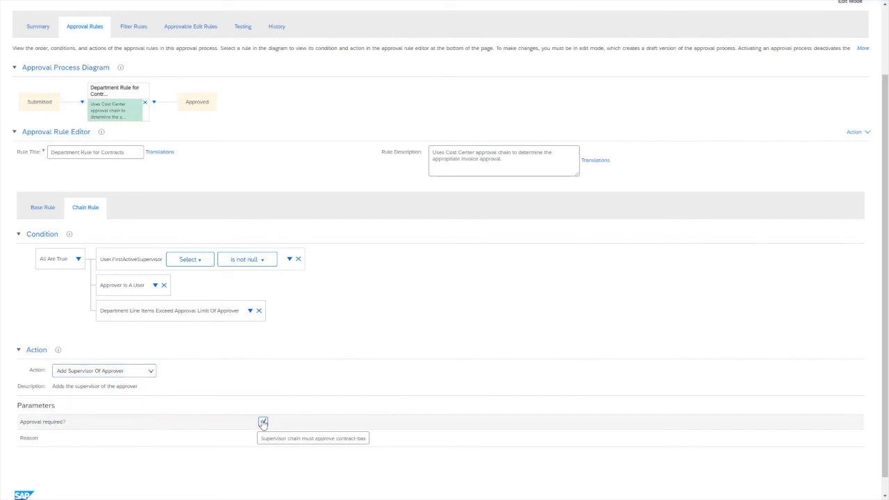
{"action": "left_click", "coordinate": [276, 439]}
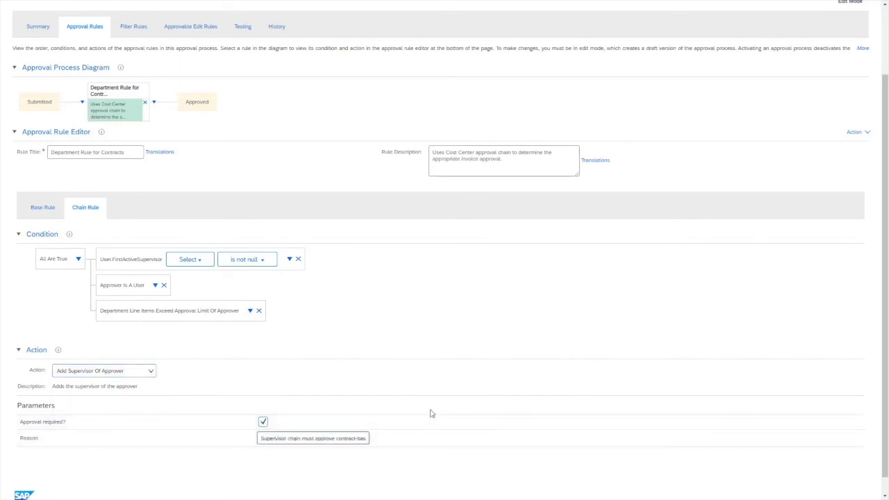
{"action": "type", "text": "ed invoice"}
{"action": "left_click", "coordinate": [246, 392]}
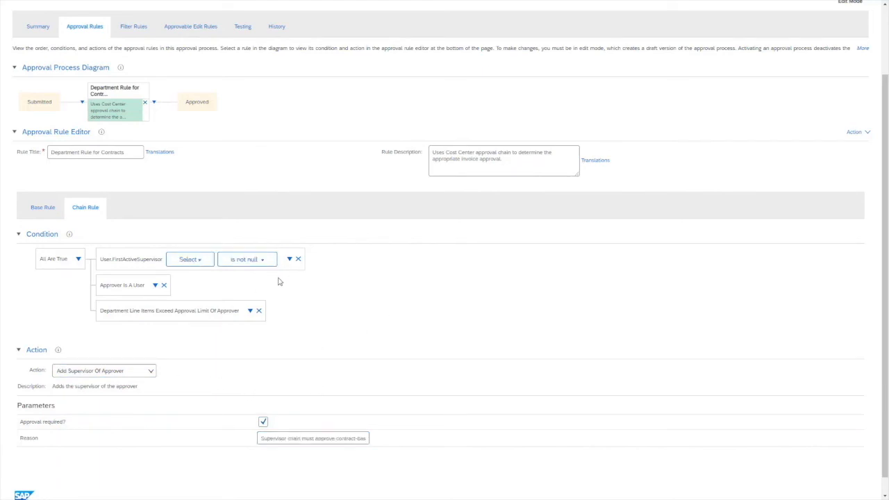
{"action": "scroll", "coordinate": [297, 264], "scroll_direction": "up", "scroll_amount": 1}
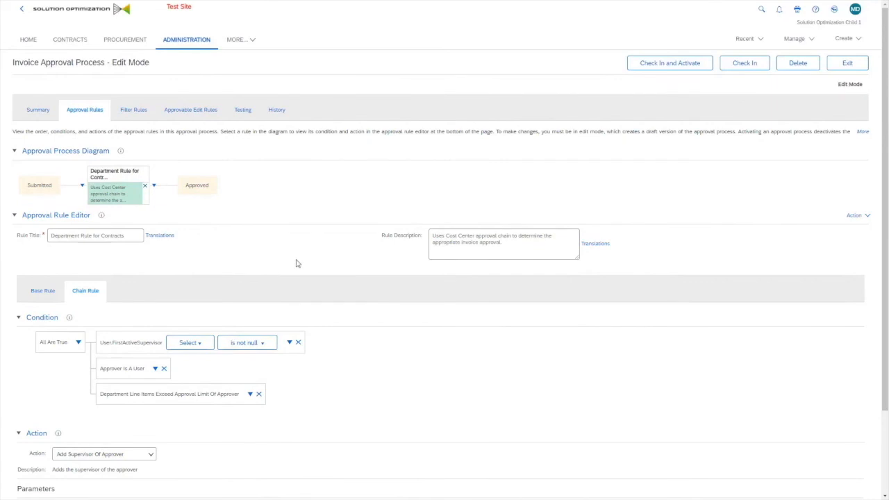
Step: Preview the approval flow this process generates for the listed test invoice
{"action": "left_click", "coordinate": [244, 113]}
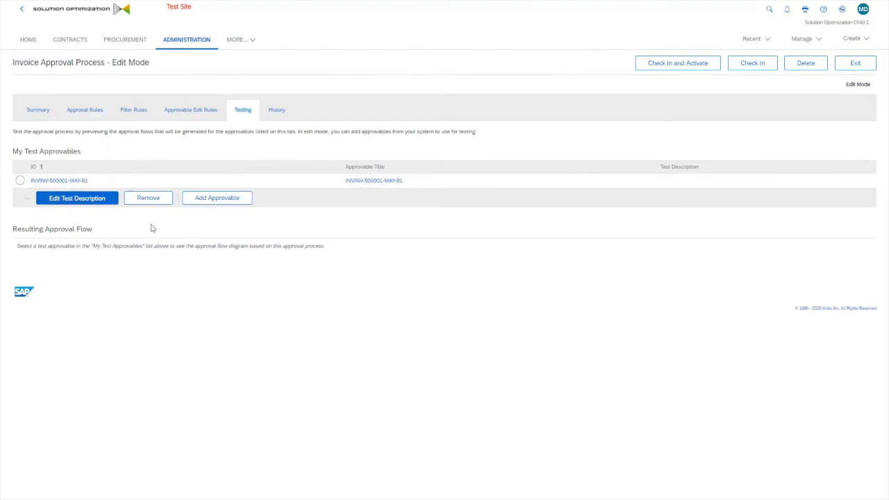
{"action": "left_click", "coordinate": [20, 181]}
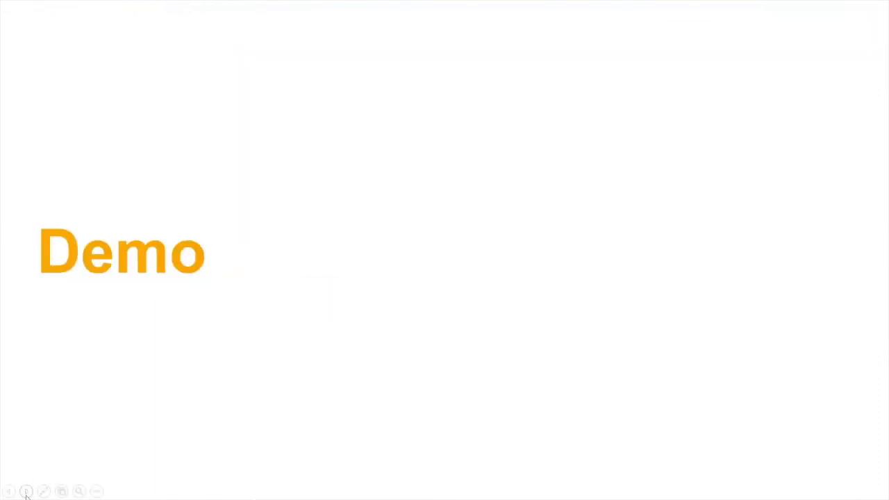
{"action": "left_click", "coordinate": [27, 495]}
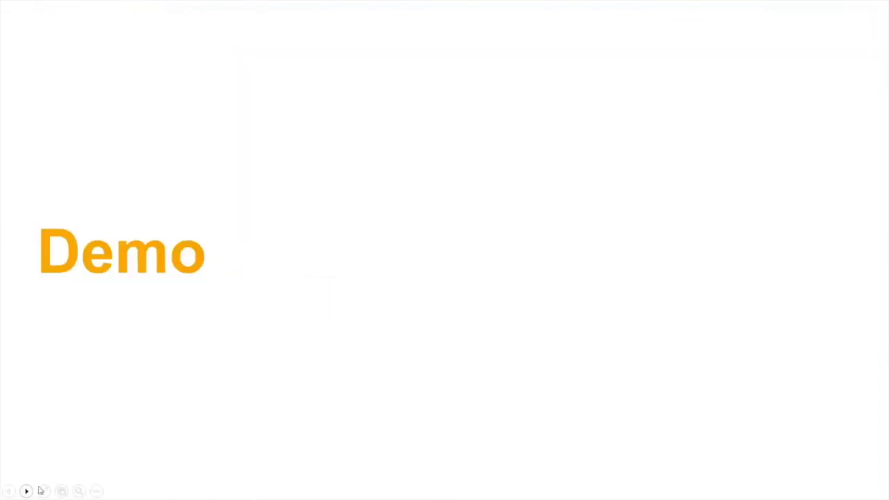
{"action": "left_click", "coordinate": [244, 368]}
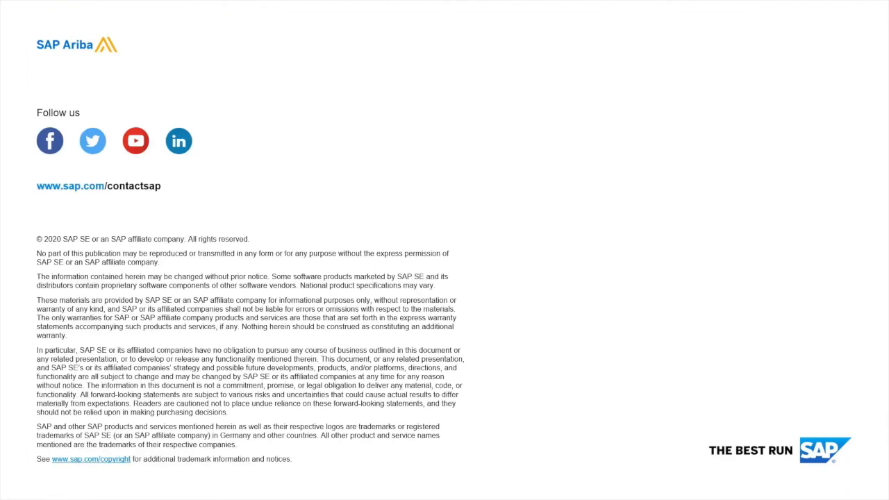